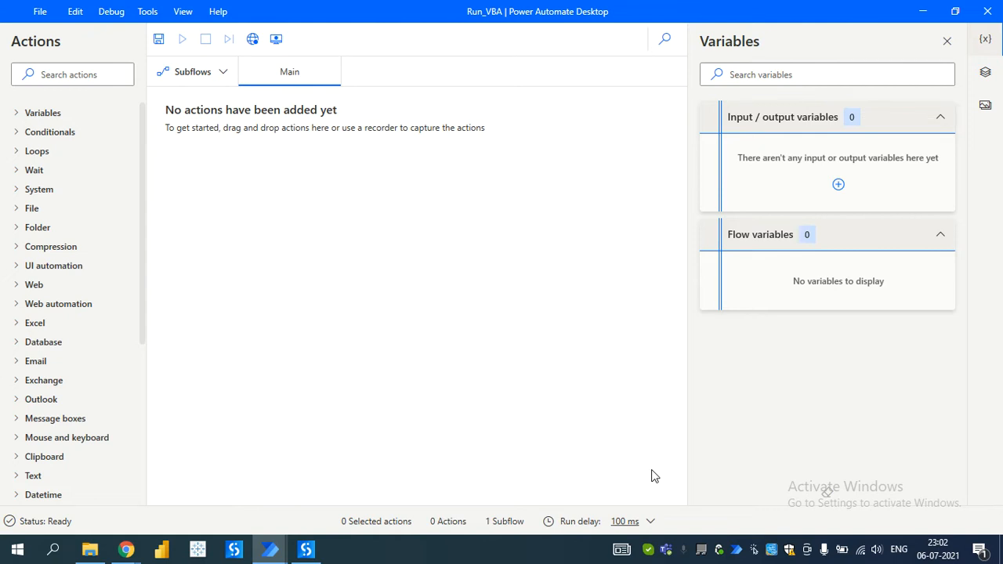
Examine the data and VBA code of the macro-enabled challenge workbook in D:\Power Automate, close it and return to Power Automate Desktop
click(90, 550)
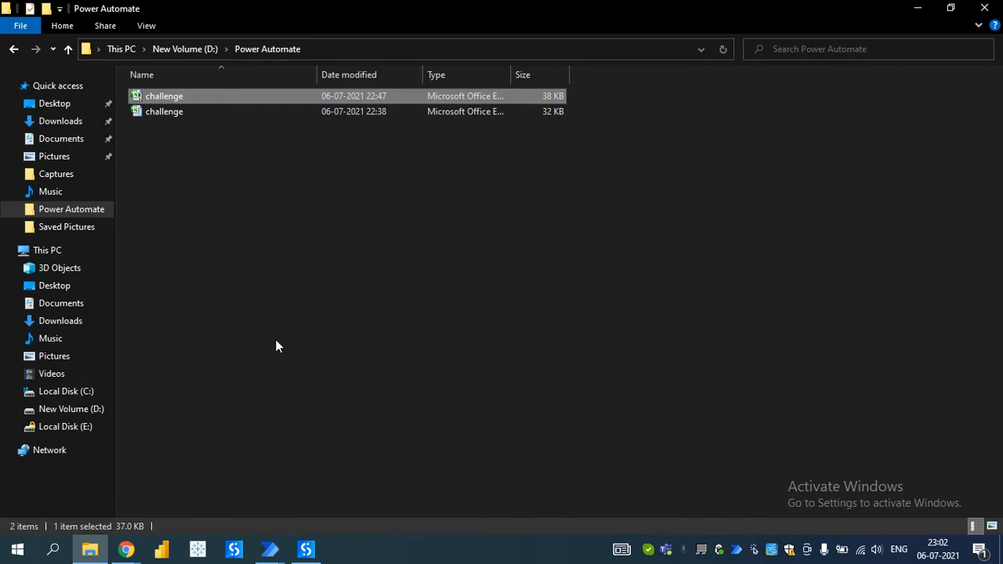
double_click(239, 95)
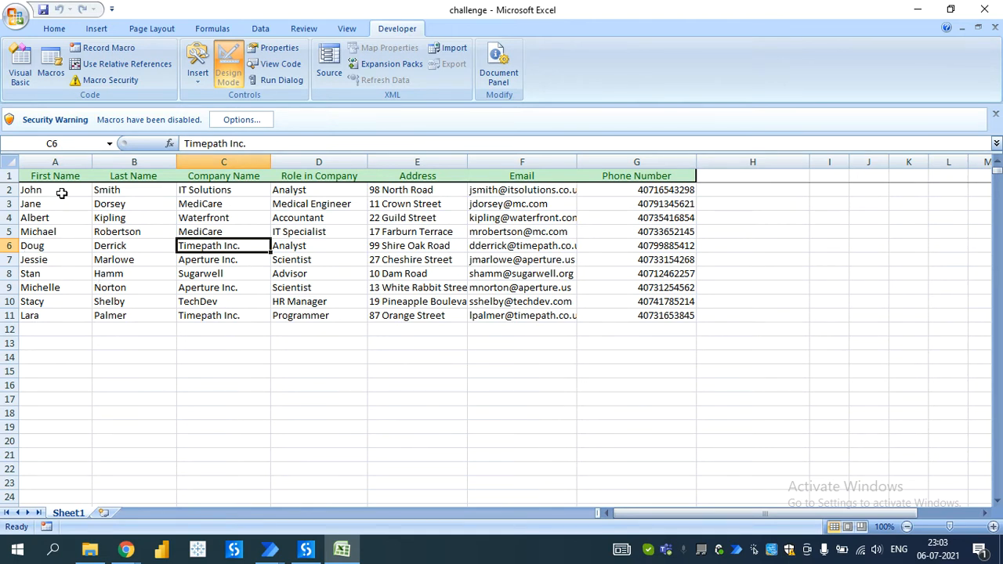
drag(31, 194, 672, 325)
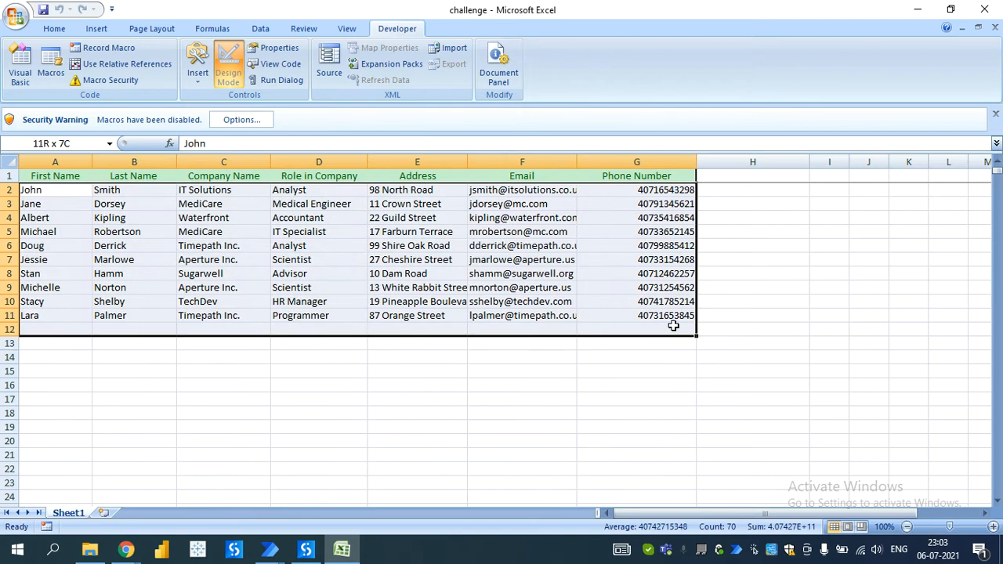
click(345, 247)
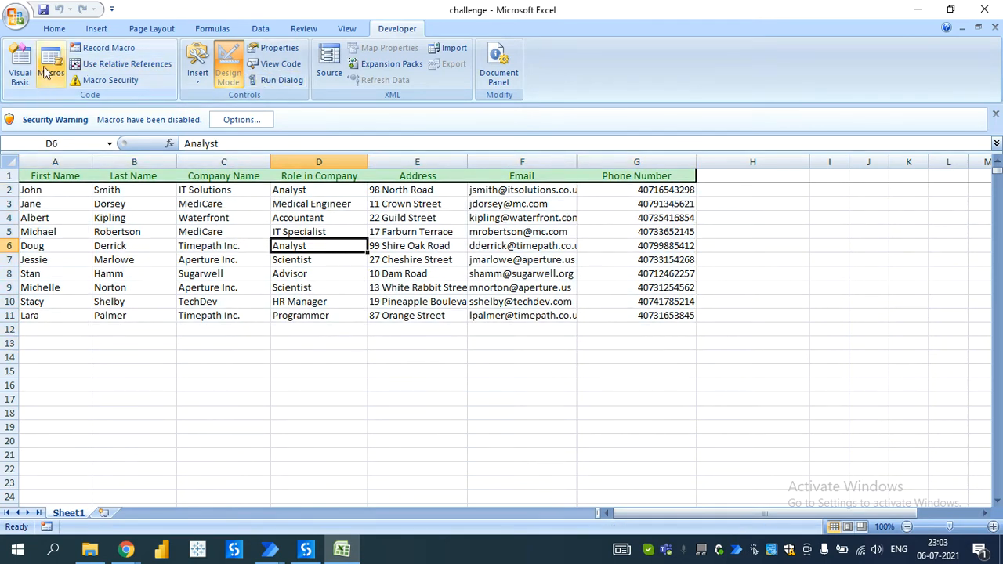
click(17, 83)
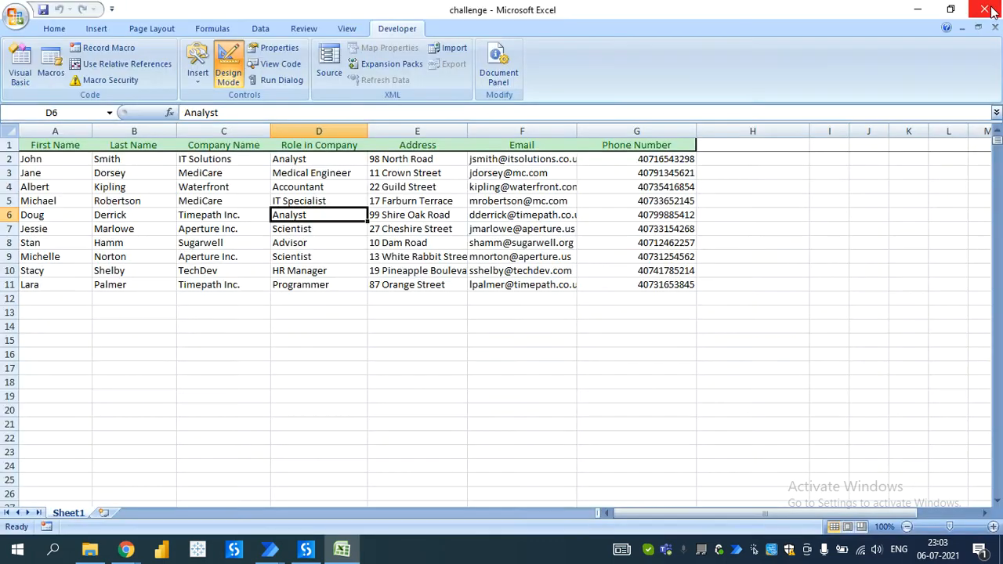
click(992, 8)
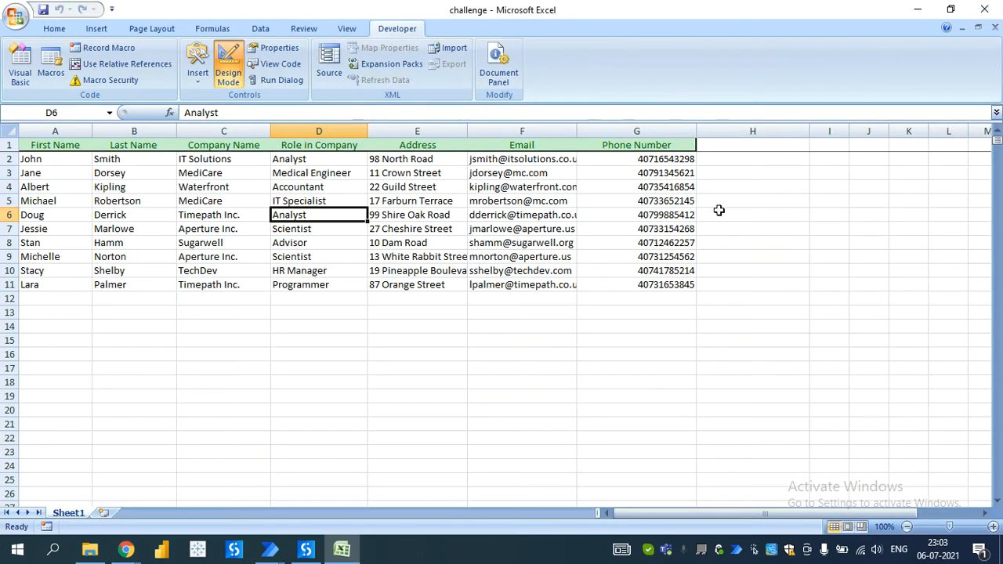
click(986, 11)
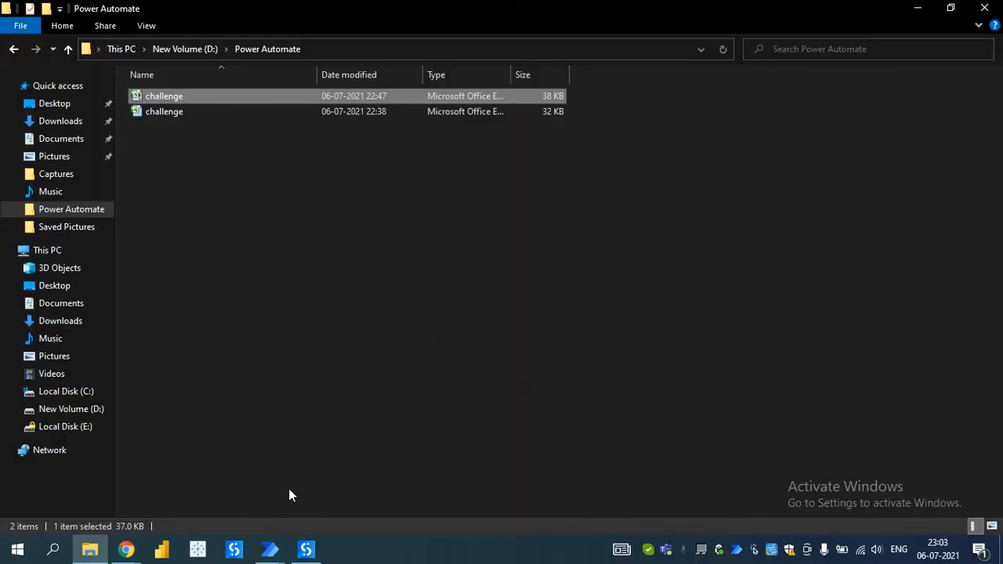
mouse_move(269, 549)
click(351, 492)
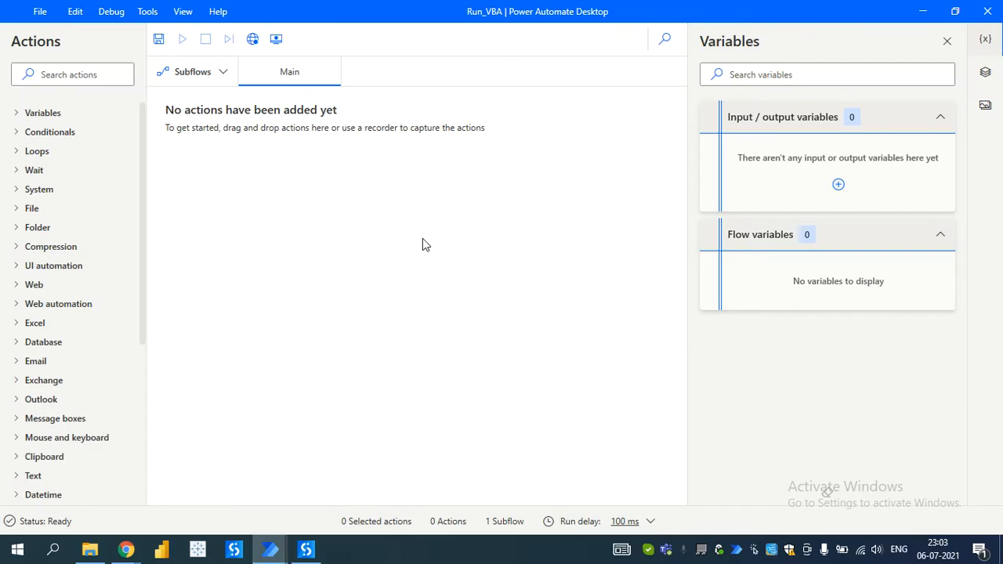
click(72, 79)
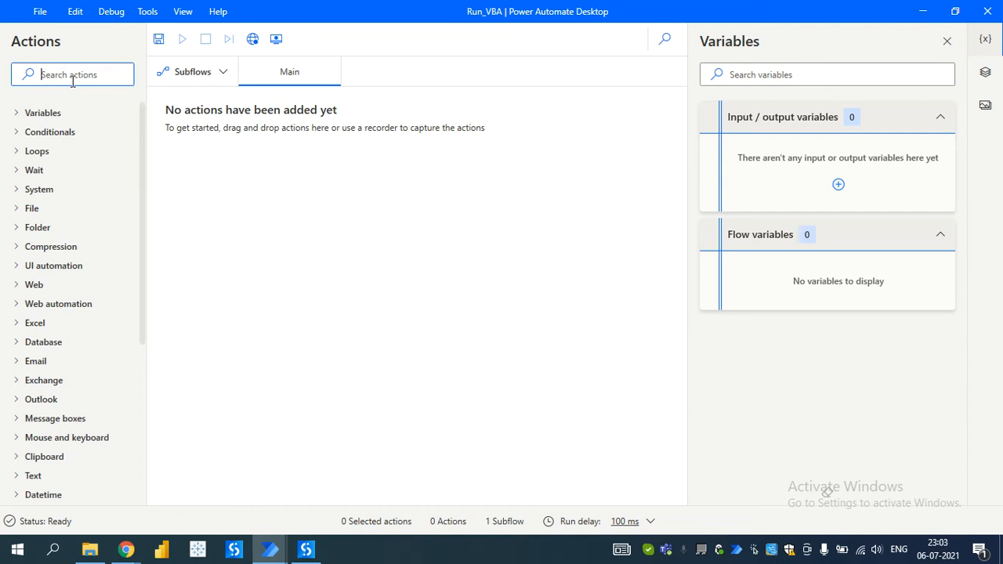
text(lauch e)
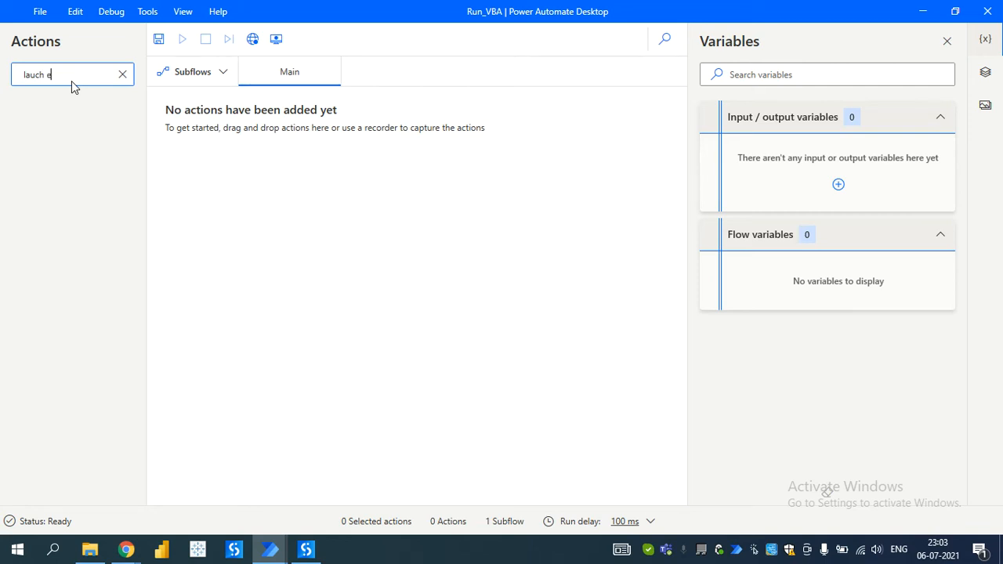
key(BackSpace)
key(BackSpace)
key(BackSpace)
key(BackSpace)
key(BackSpace)
key(BackSpace)
key(BackSpace)
key(BackSpace)
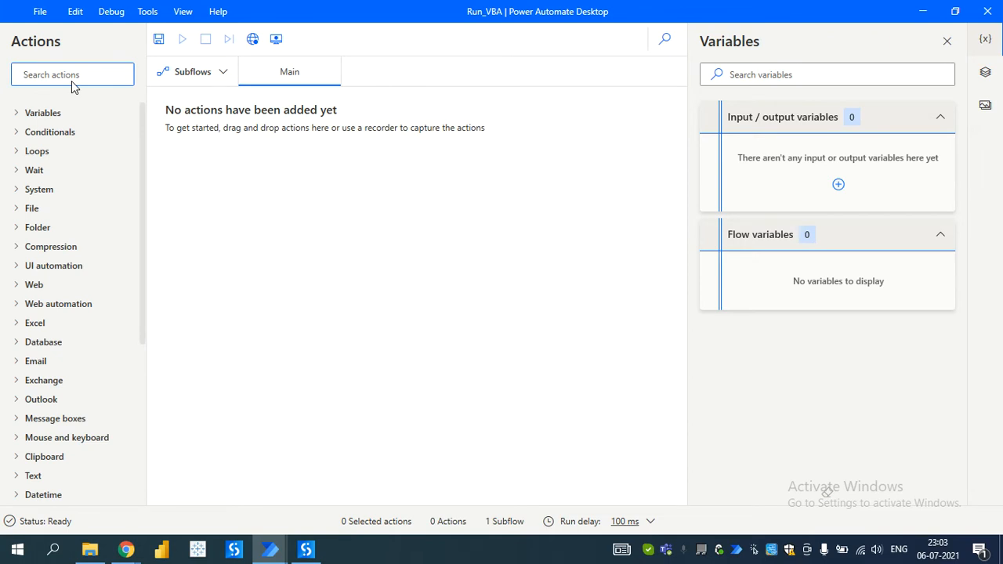
Search the actions for "exce", add Launch Excel to the Main subflow and set it to open the following document
text(exce)
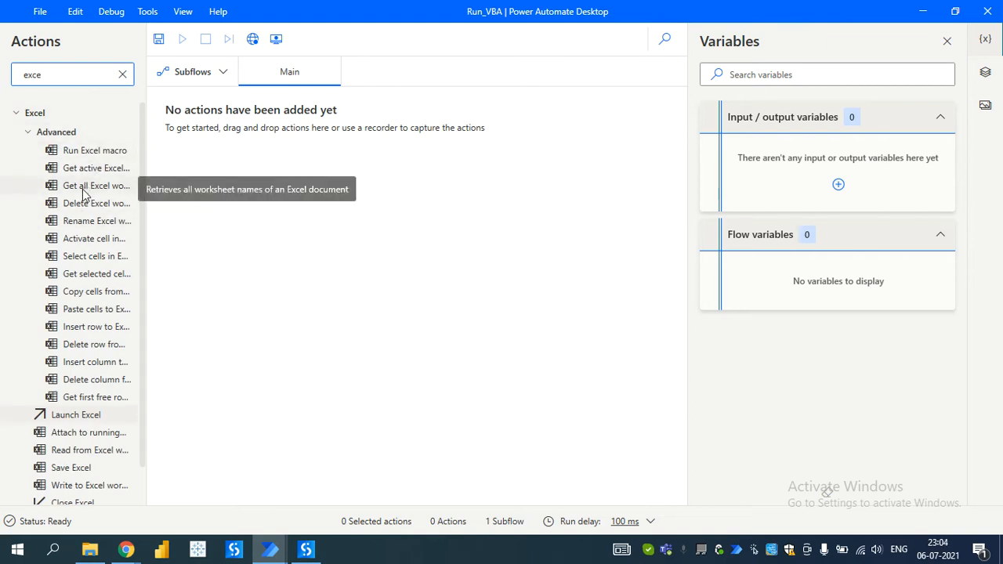
drag(70, 424, 416, 242)
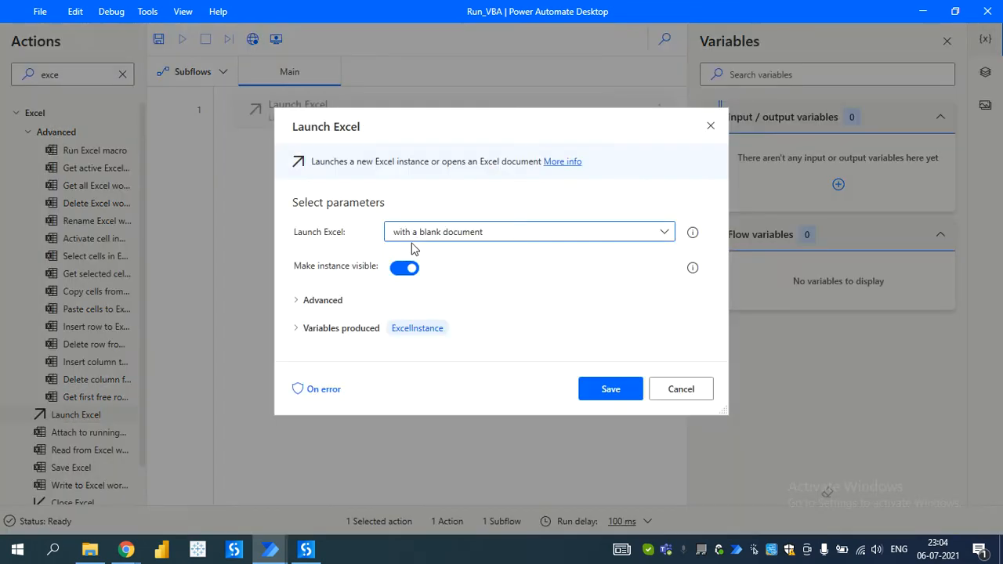
click(592, 235)
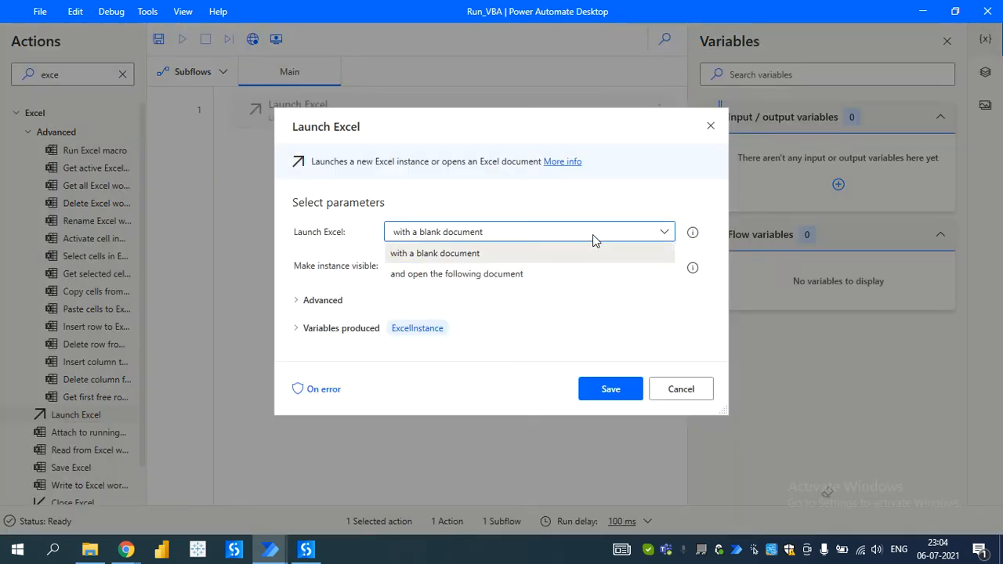
click(511, 274)
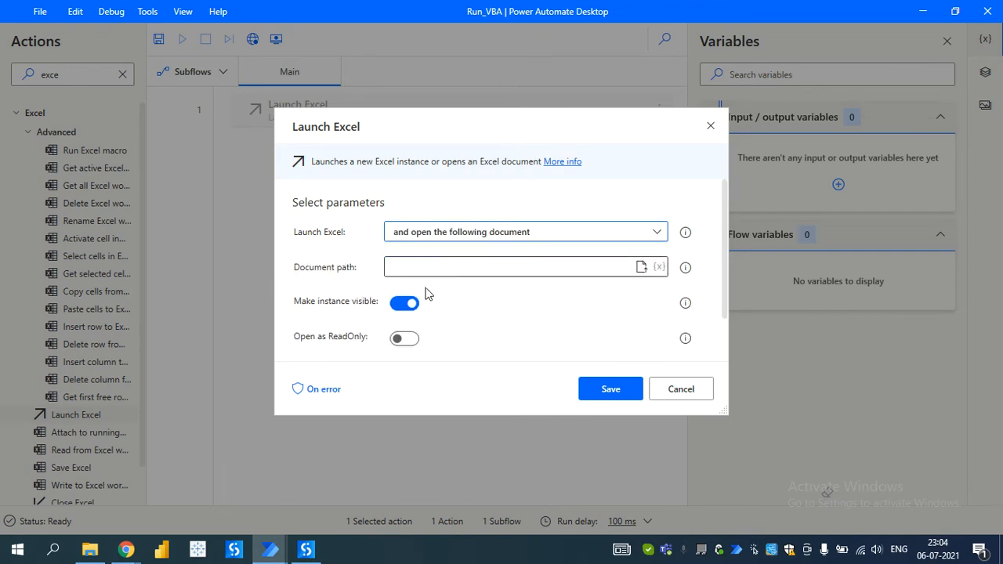
Copy the macro-enabled challenge workbook's path from File Explorer, set the document path to D:\Power Automate\challenge.xlsm without quotes, and save the action
click(89, 549)
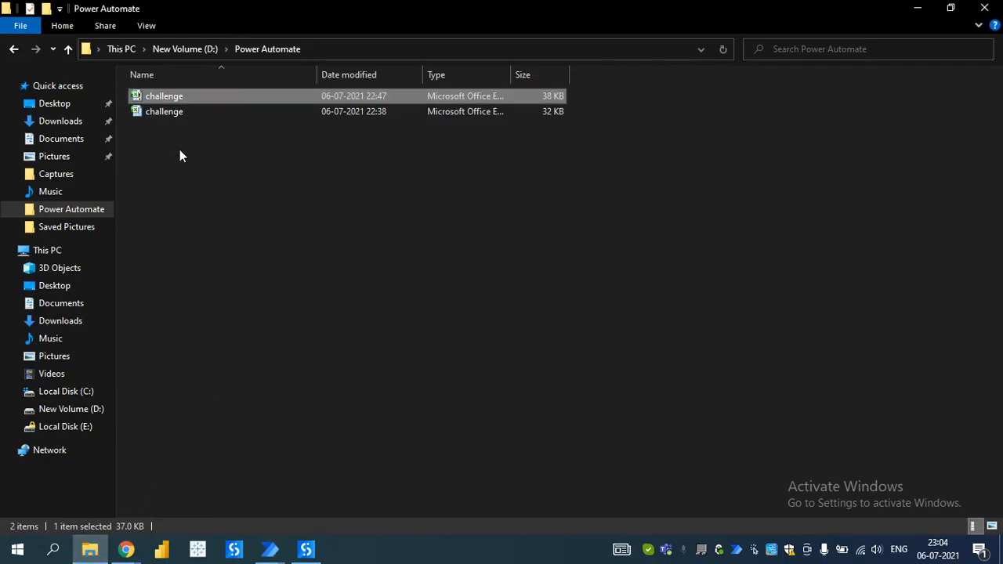
right_click(184, 96)
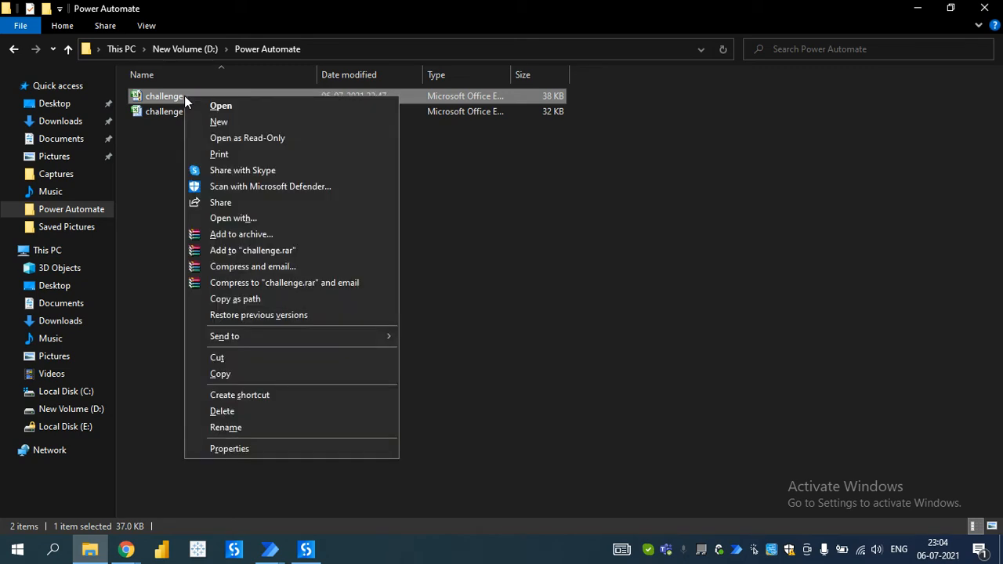
click(257, 301)
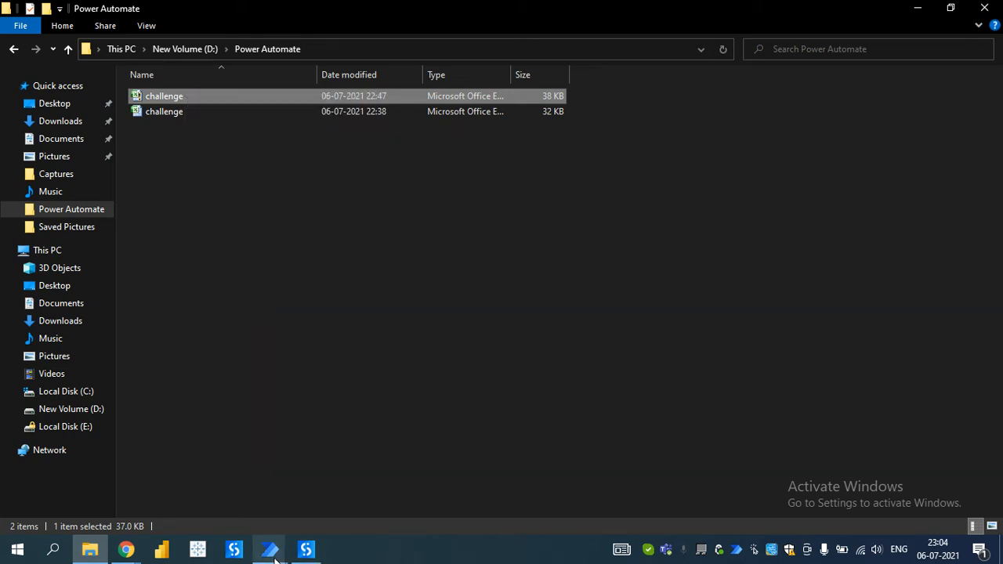
mouse_move(269, 549)
click(309, 529)
click(497, 266)
key(ctrl+v)
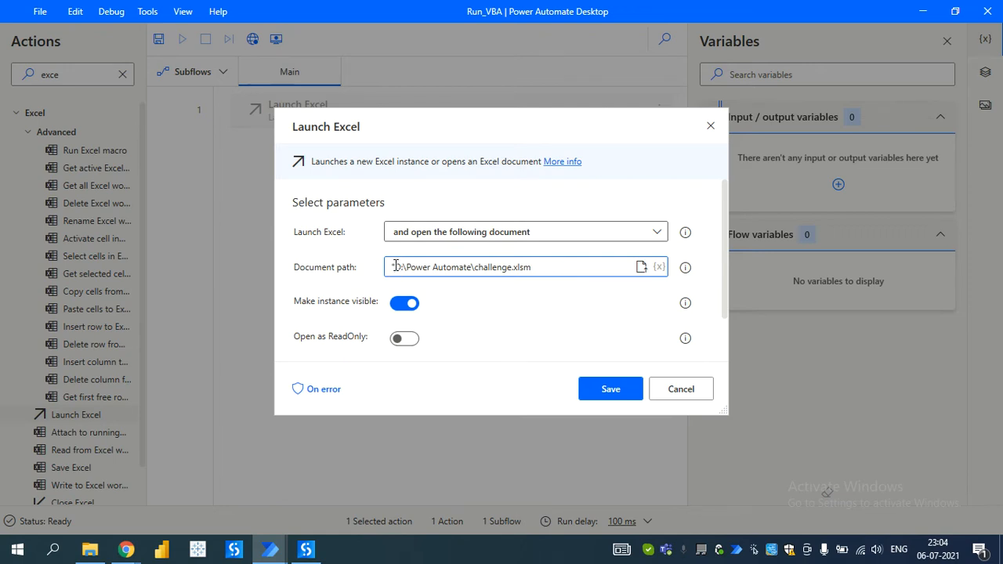
click(395, 265)
key(BackSpace)
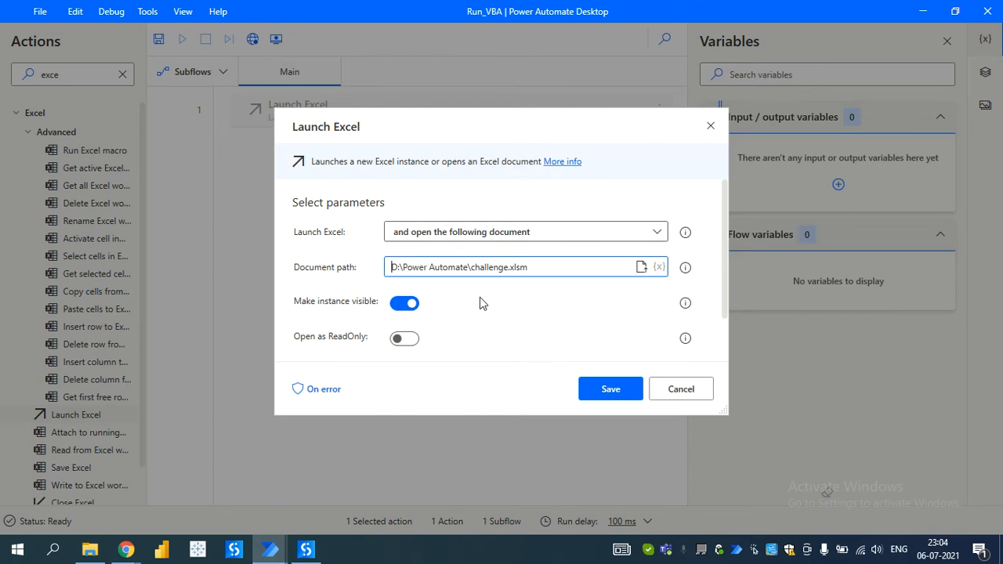
click(600, 390)
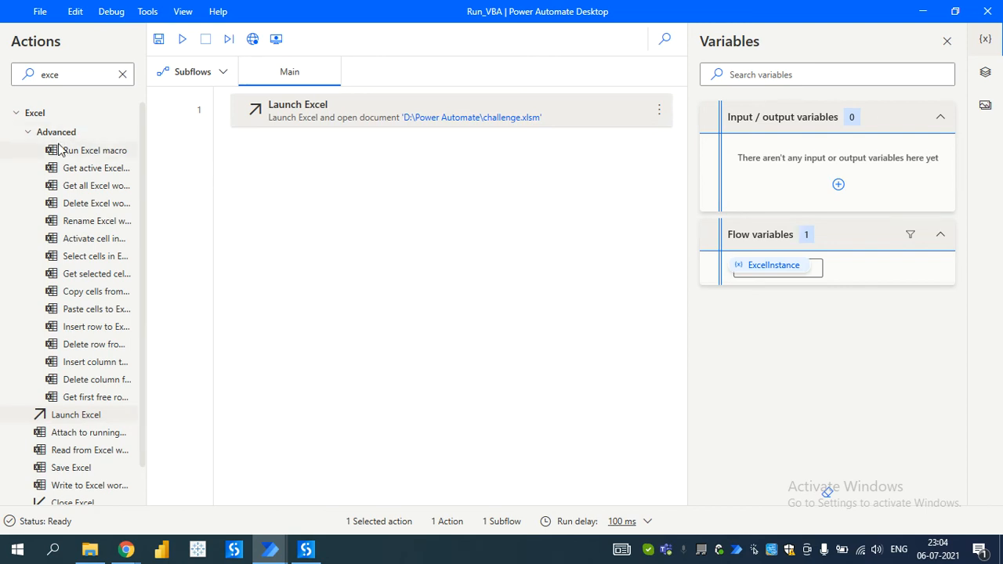
Add a Run Excel macro action after Launch Excel with the macro set to 'challenge.xlsm'!font_color
drag(71, 157, 474, 180)
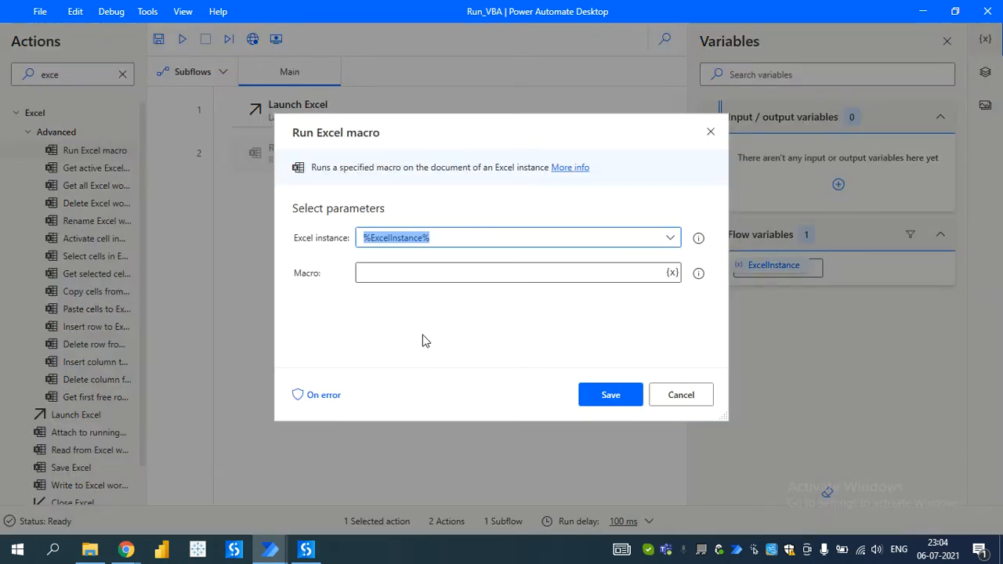
click(583, 272)
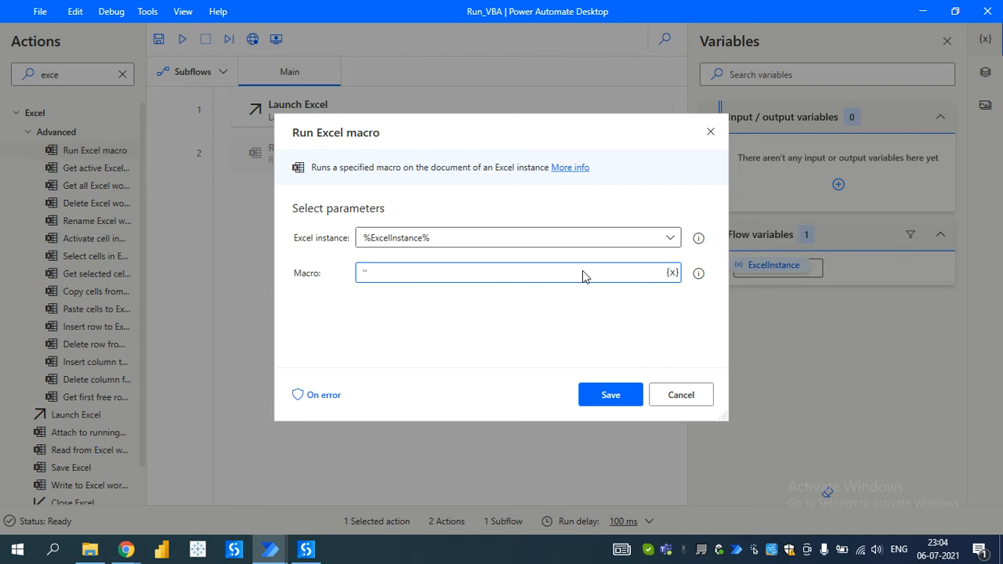
text(llenge.xlsm)
text('!)
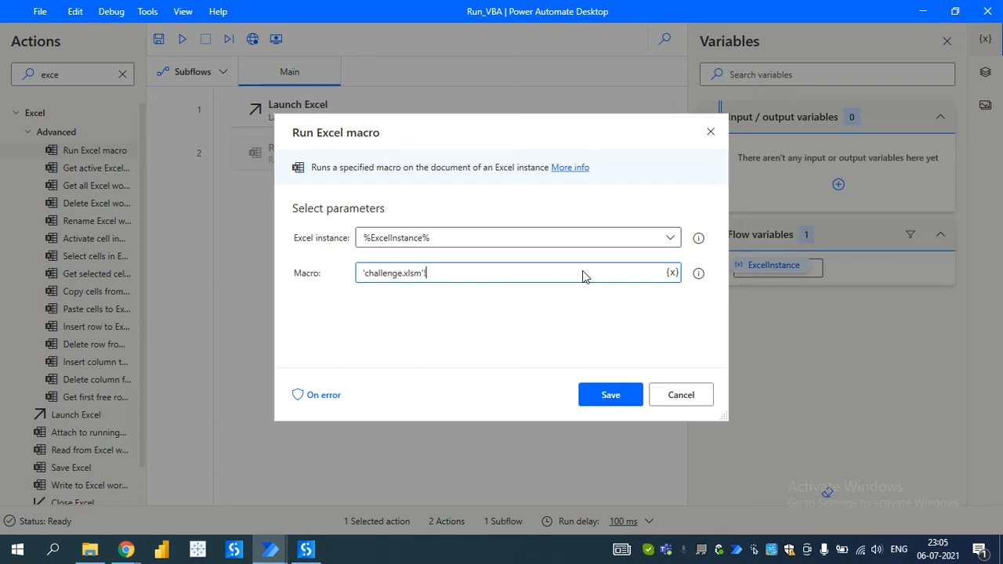
text(font_color)
Check the macro's name in the challenge workbook's VBA code, and close the code editor and the workbook
click(90, 549)
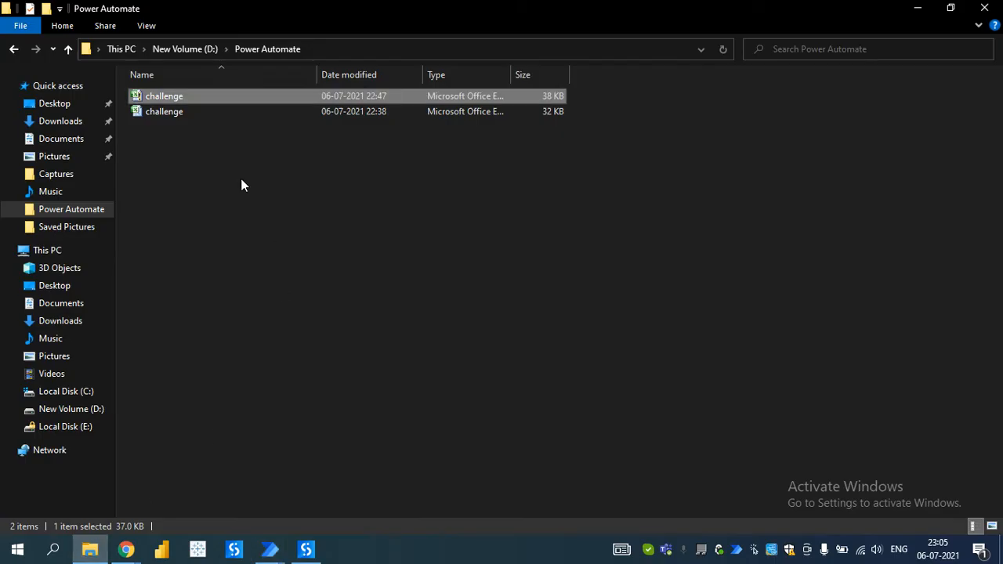
double_click(149, 98)
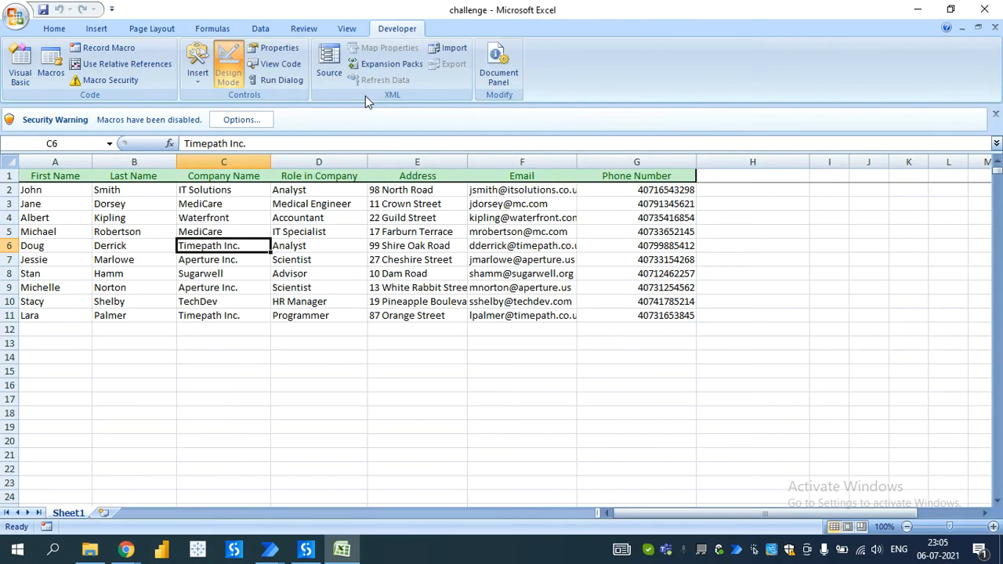
click(20, 75)
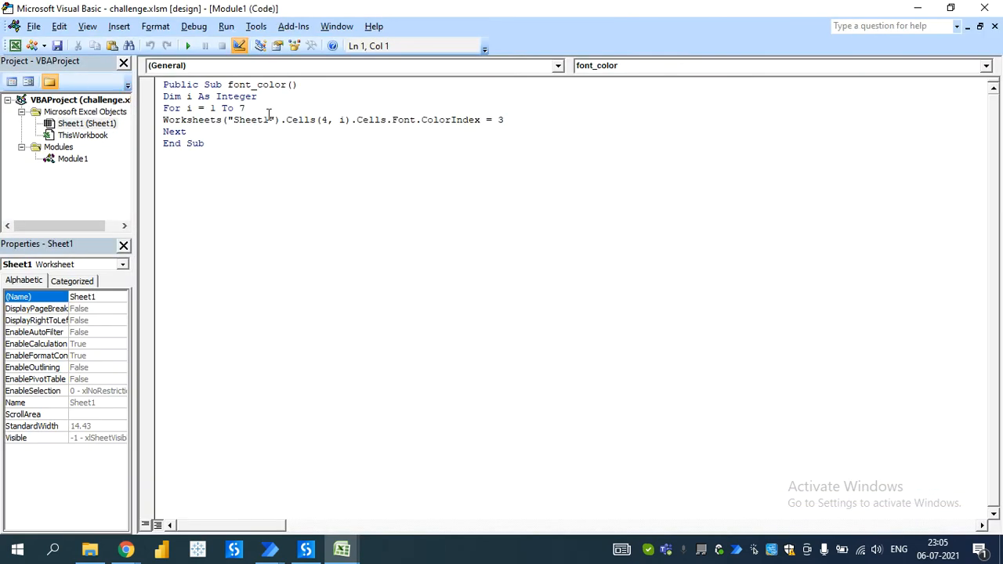
drag(228, 84, 285, 85)
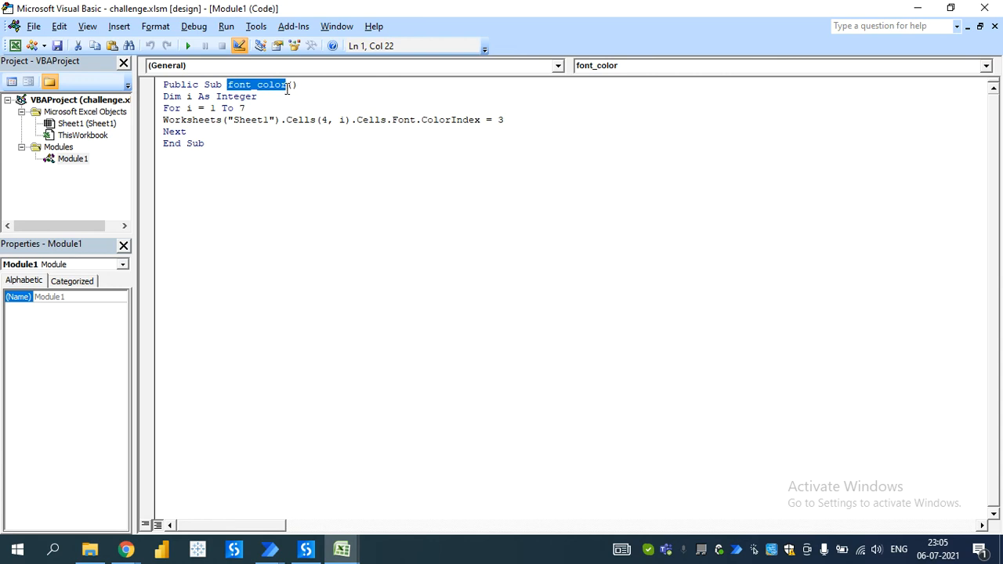
click(280, 85)
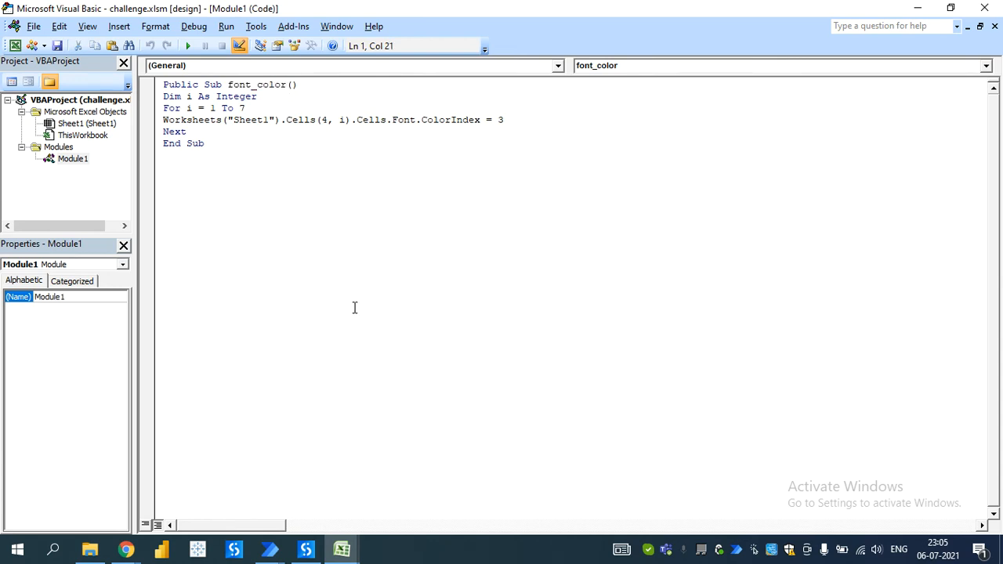
click(998, 5)
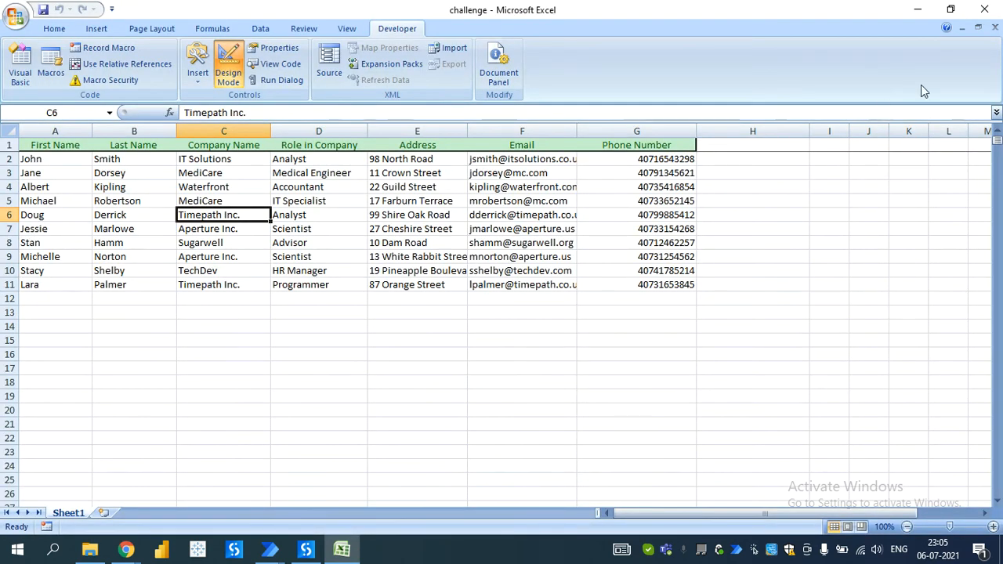
click(998, 5)
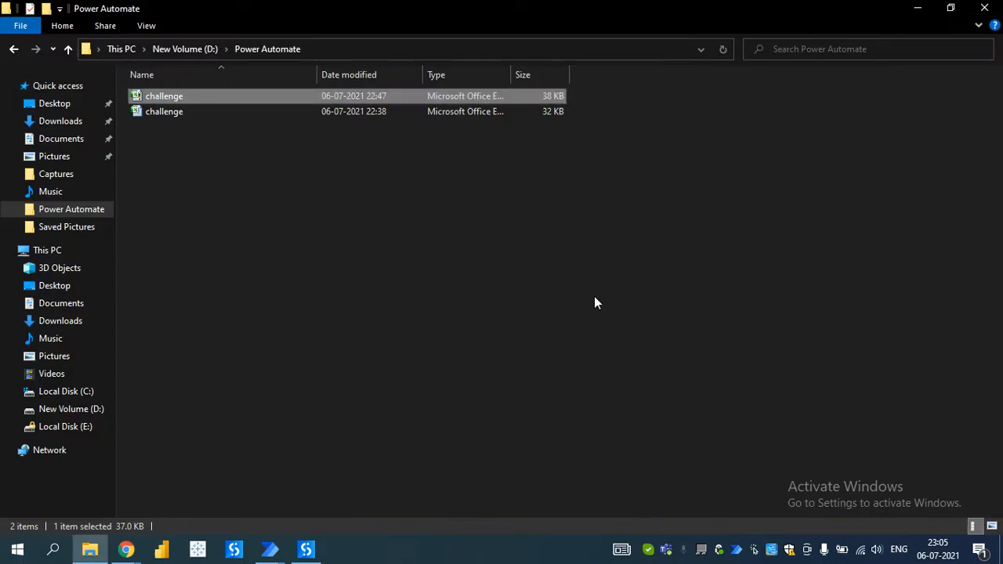
Return to Power Automate Desktop, save the Run Excel macro action and run the flow
click(269, 549)
click(315, 505)
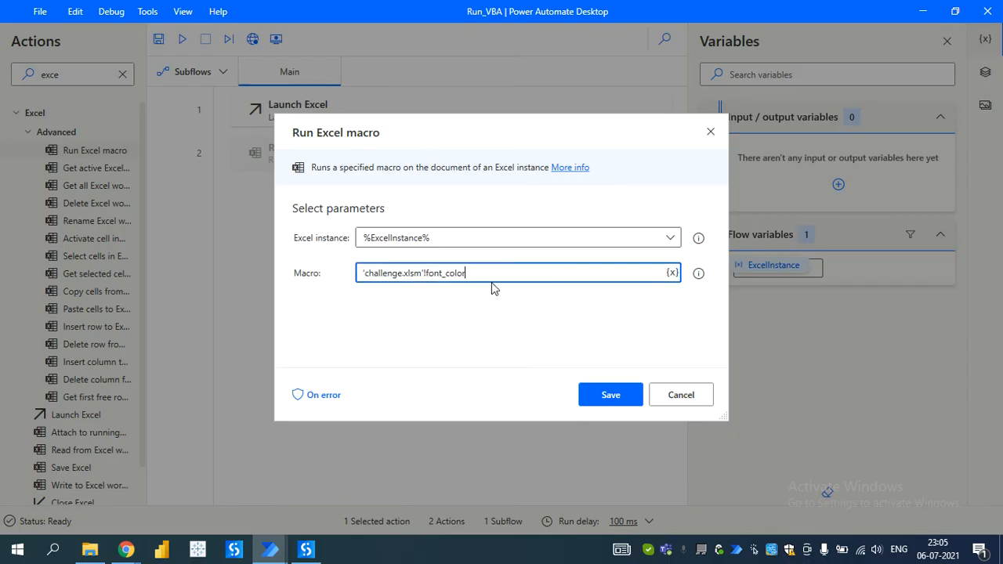
click(607, 394)
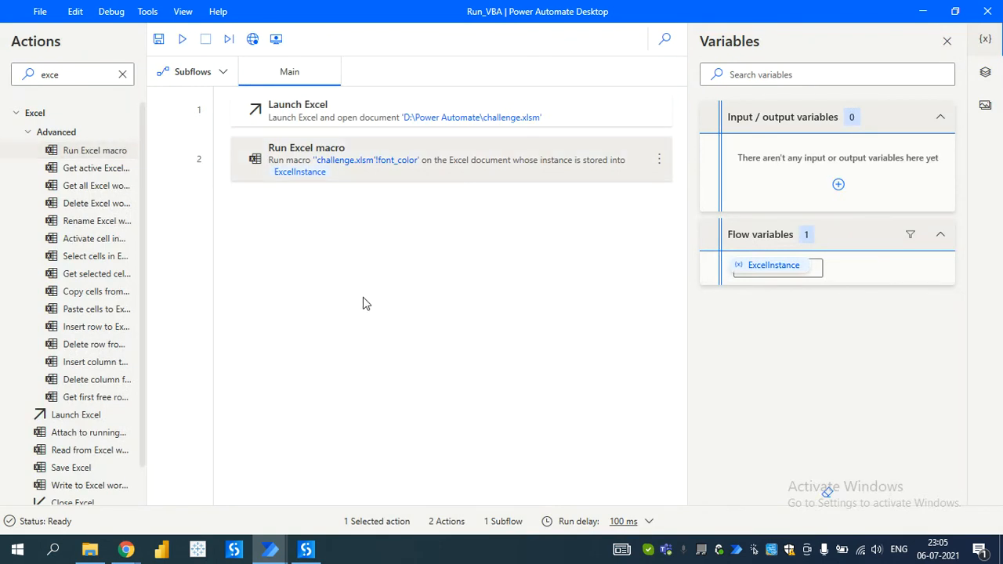
click(182, 43)
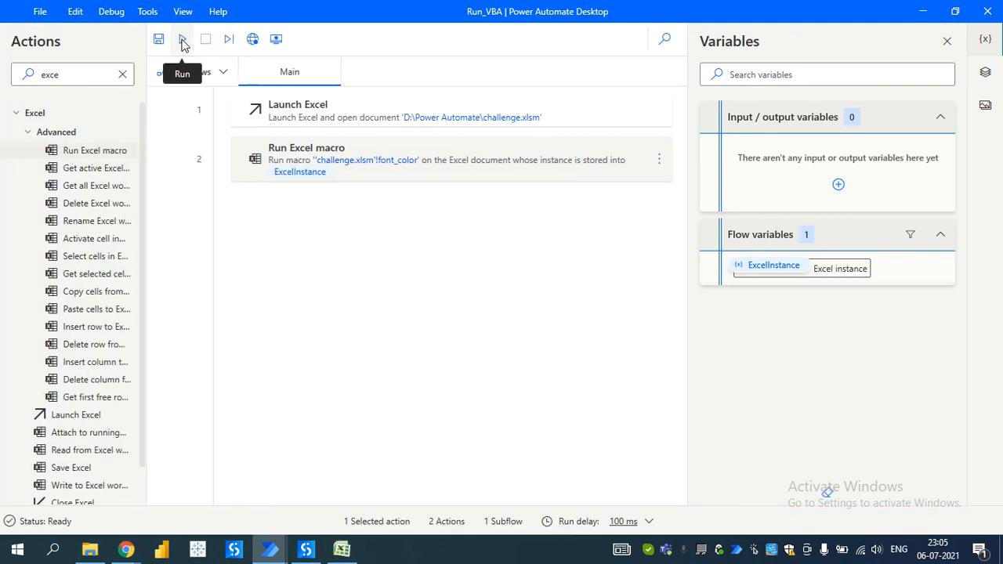
Examine the font colour of row 4 in the challenge workbook launched by the flow, and close the workbook
click(342, 548)
click(244, 279)
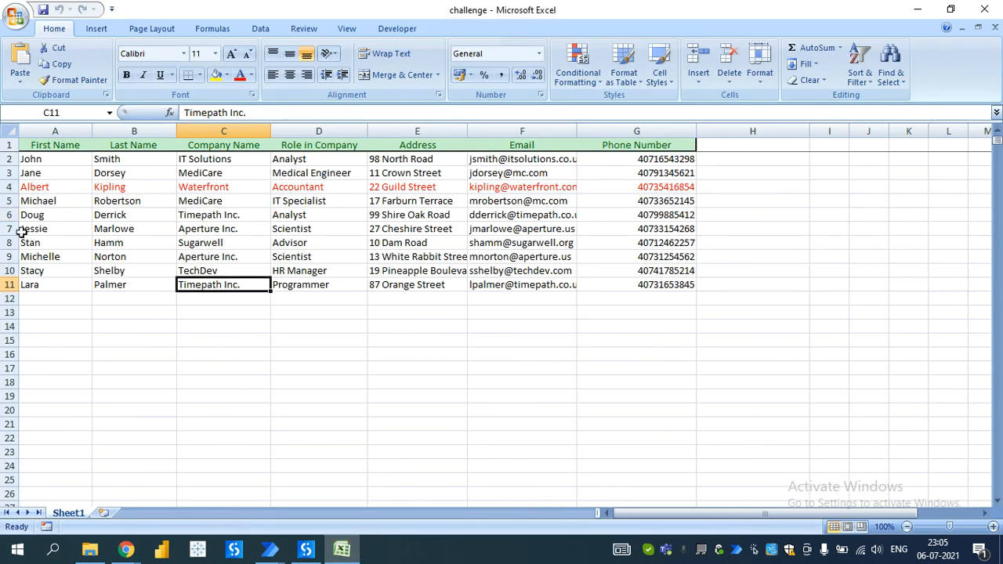
click(10, 187)
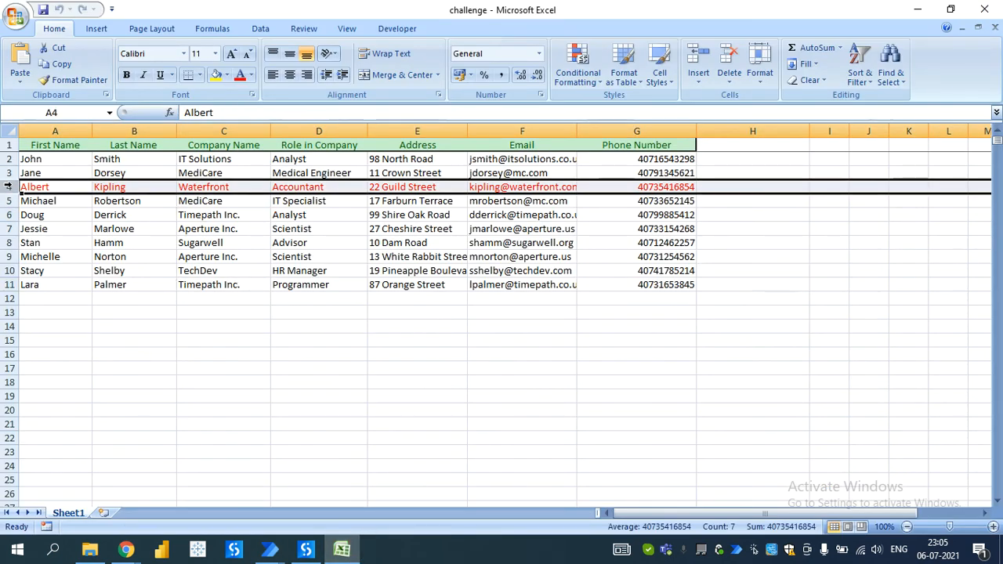
click(209, 188)
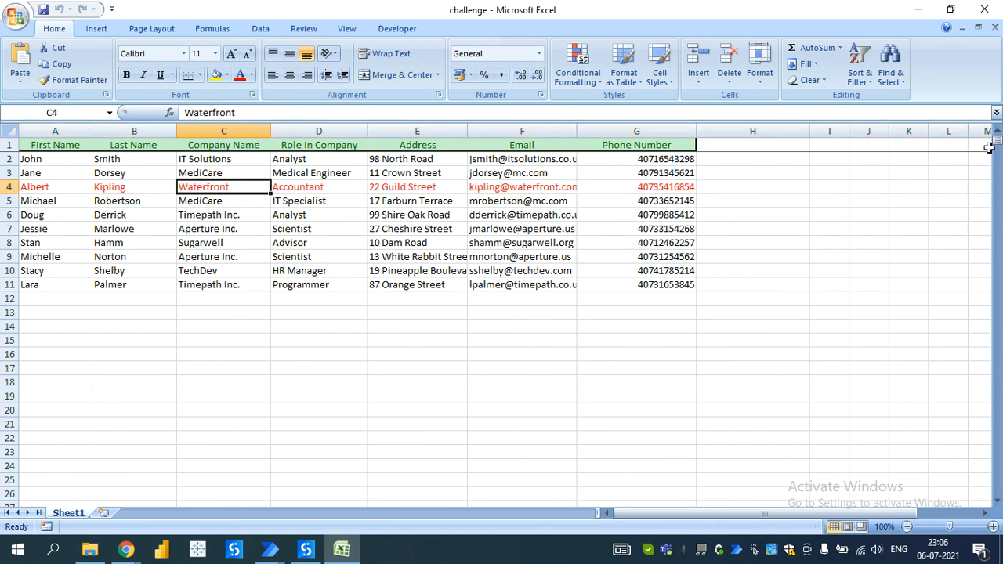
click(984, 9)
click(505, 312)
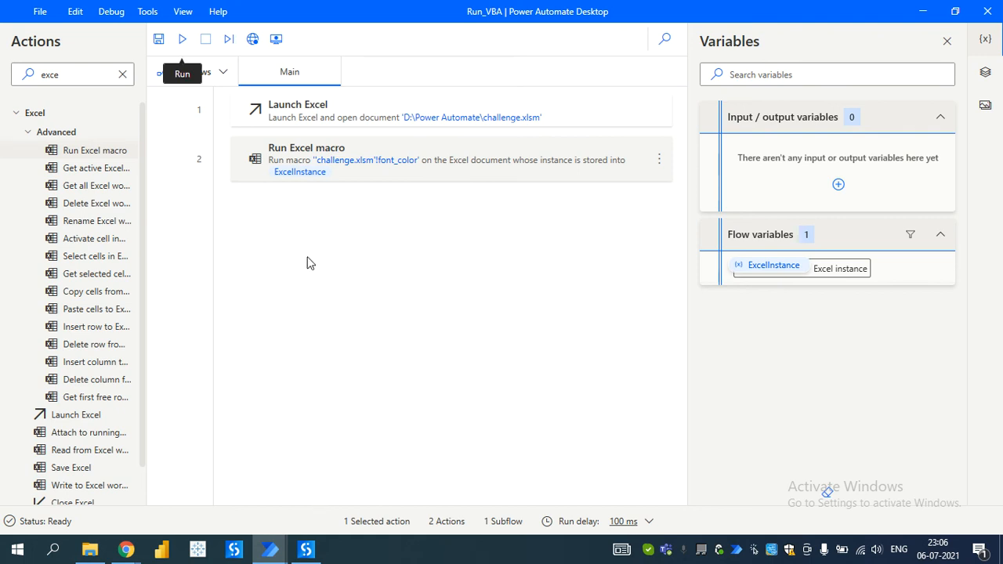
click(128, 551)
click(235, 505)
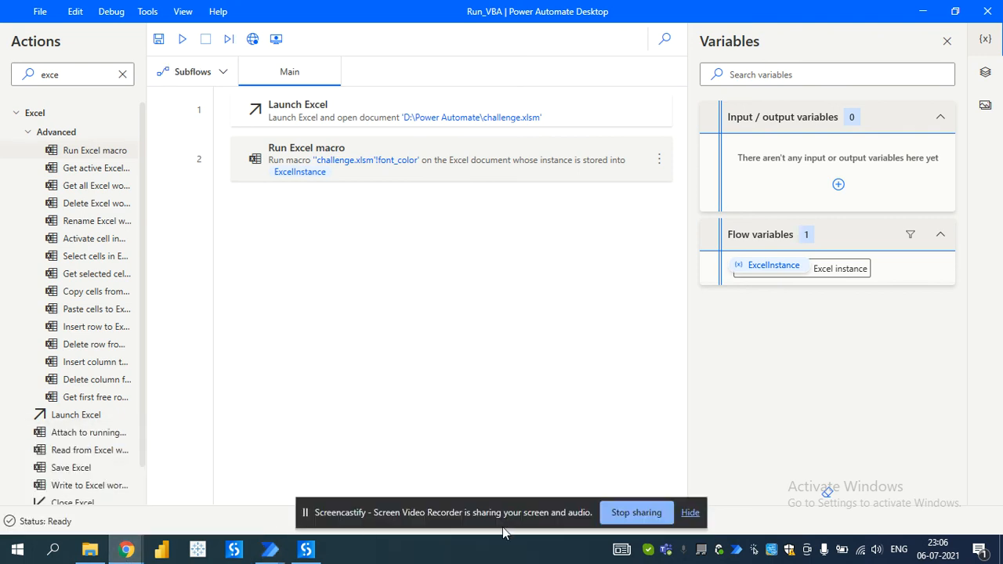